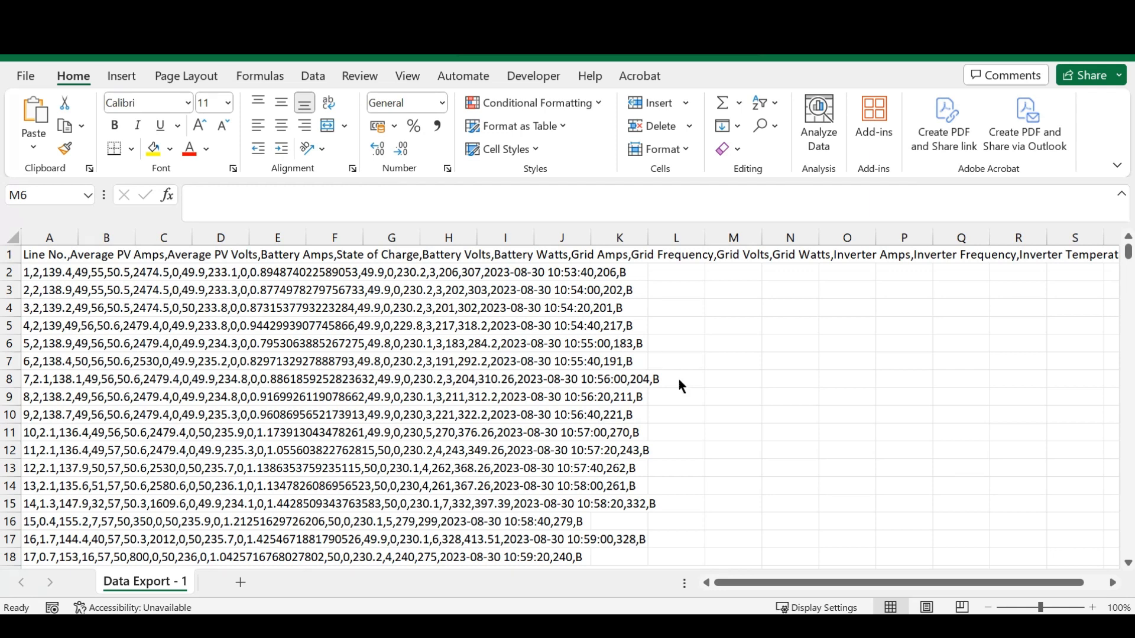
# Examine the raw CSV export to see how the header names and comma-separated values sit in column A
pyautogui.click(659, 278)
pyautogui.click(674, 291)
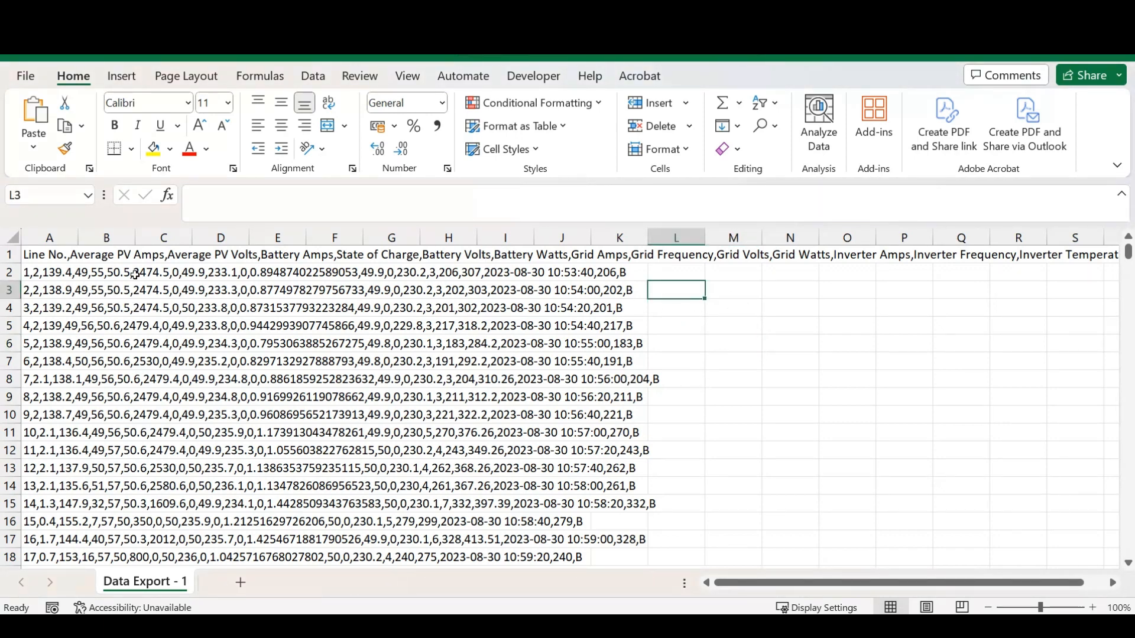
pyautogui.click(108, 260)
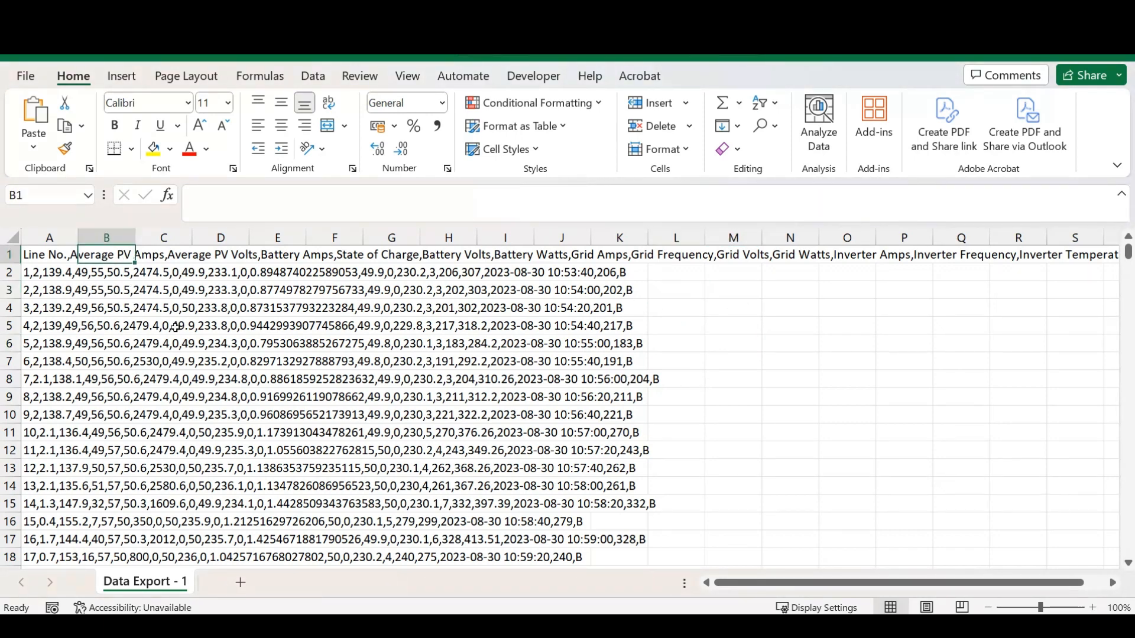
pyautogui.click(65, 258)
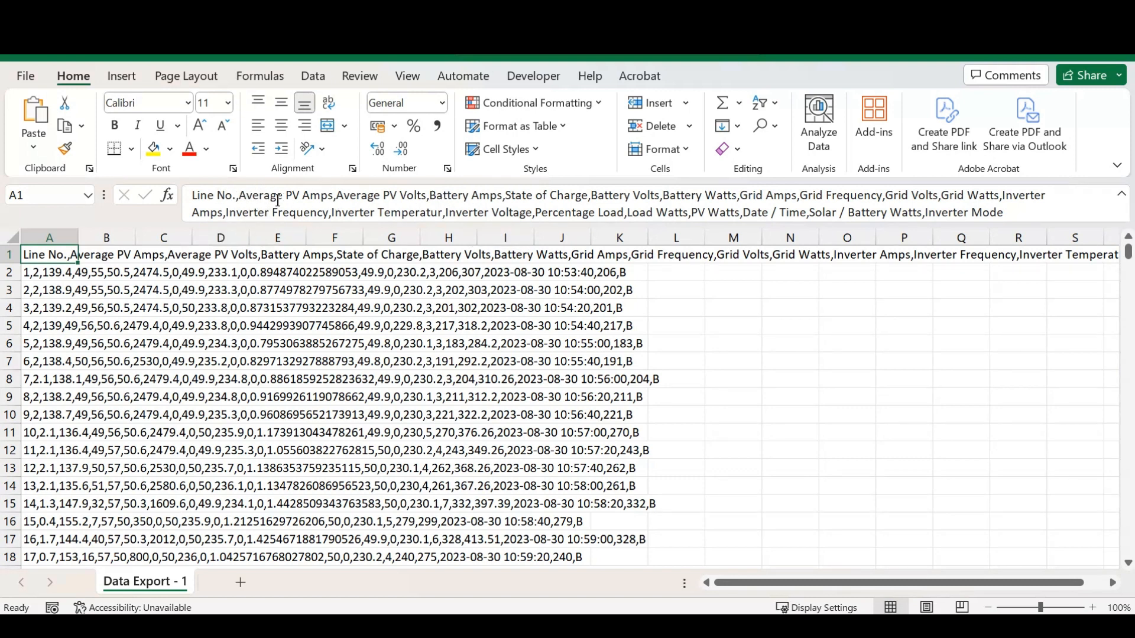
pyautogui.click(98, 271)
pyautogui.click(690, 320)
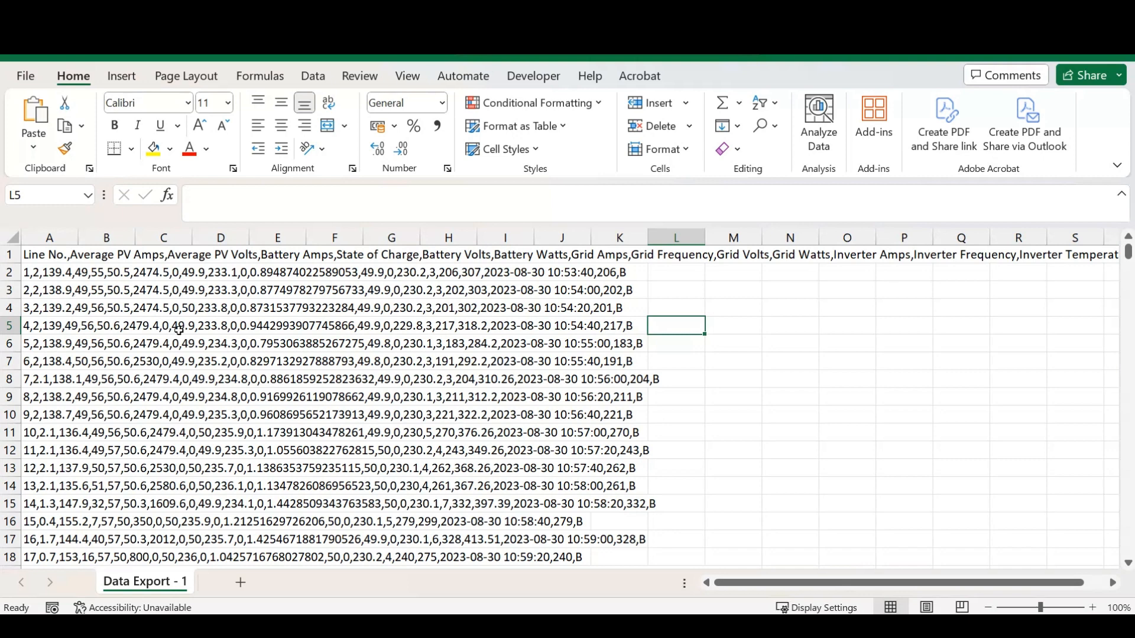
pyautogui.click(118, 278)
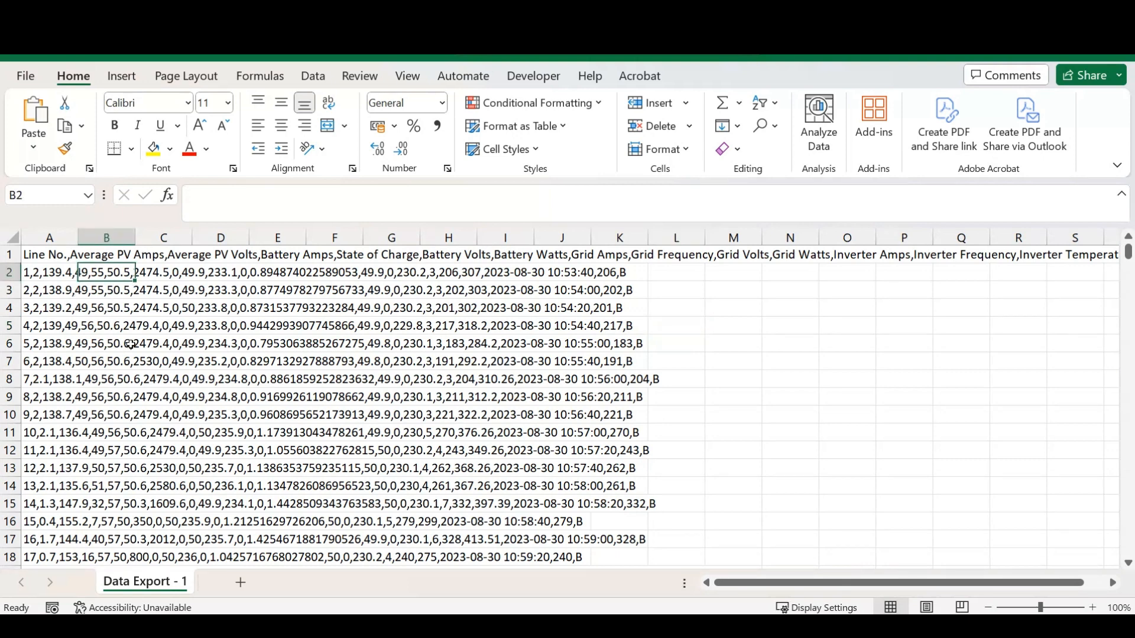
pyautogui.click(700, 329)
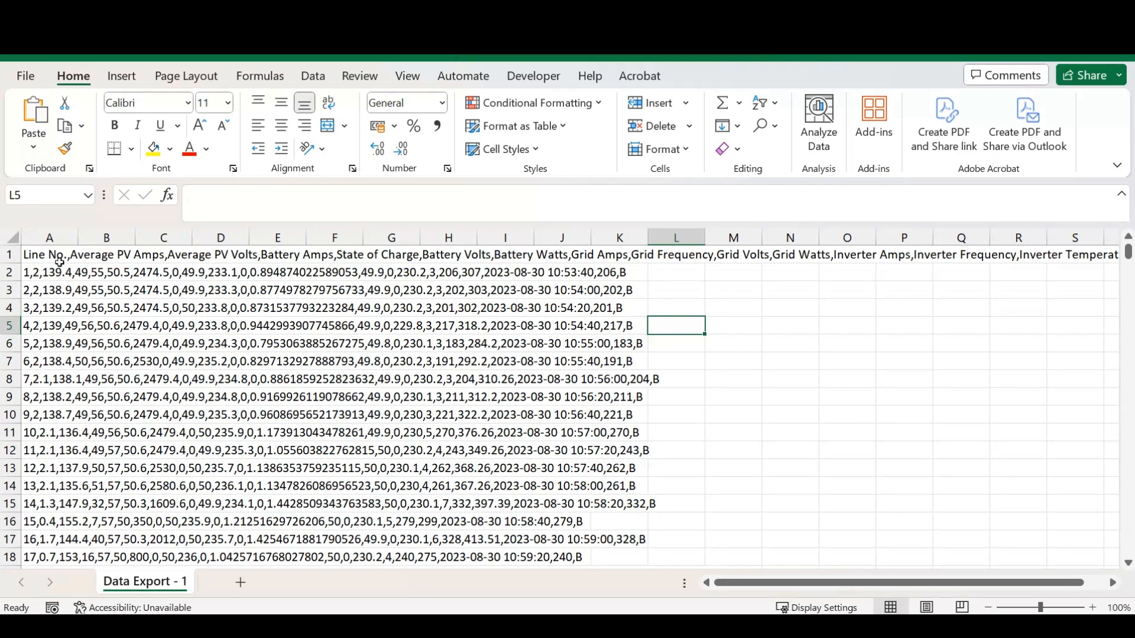
pyautogui.moveTo(59, 260); pyautogui.dragTo(871, 400)
pyautogui.click(663, 440)
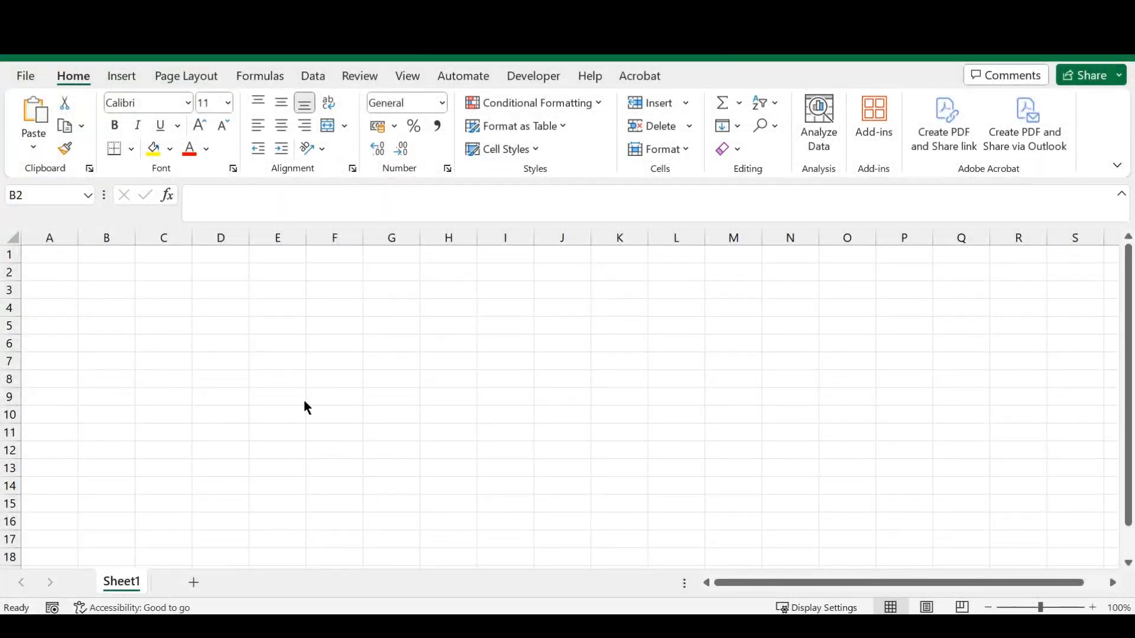
# In the blank workbook, start a text/CSV data import of the file Data Export - 1 from the Desktop
pyautogui.click(106, 274)
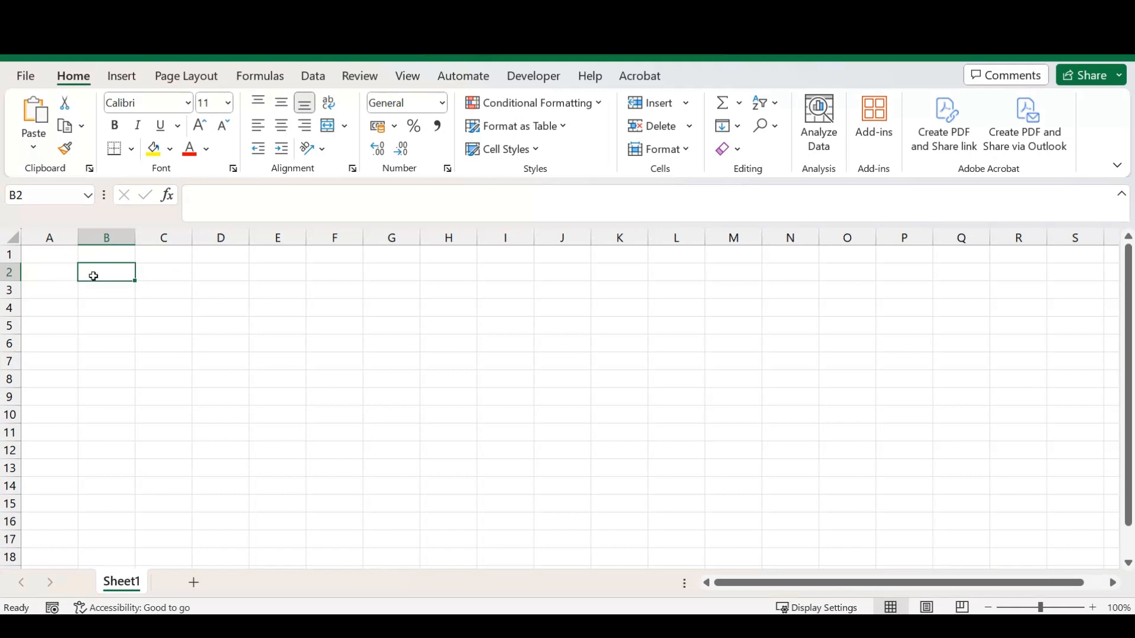
pyautogui.click(313, 76)
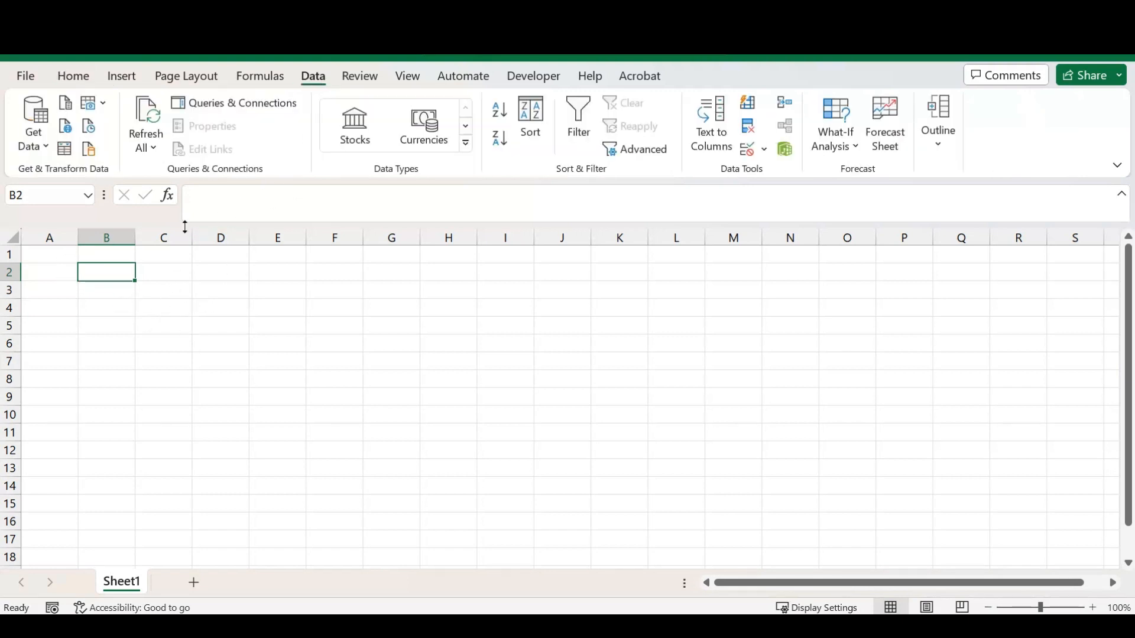
pyautogui.click(66, 104)
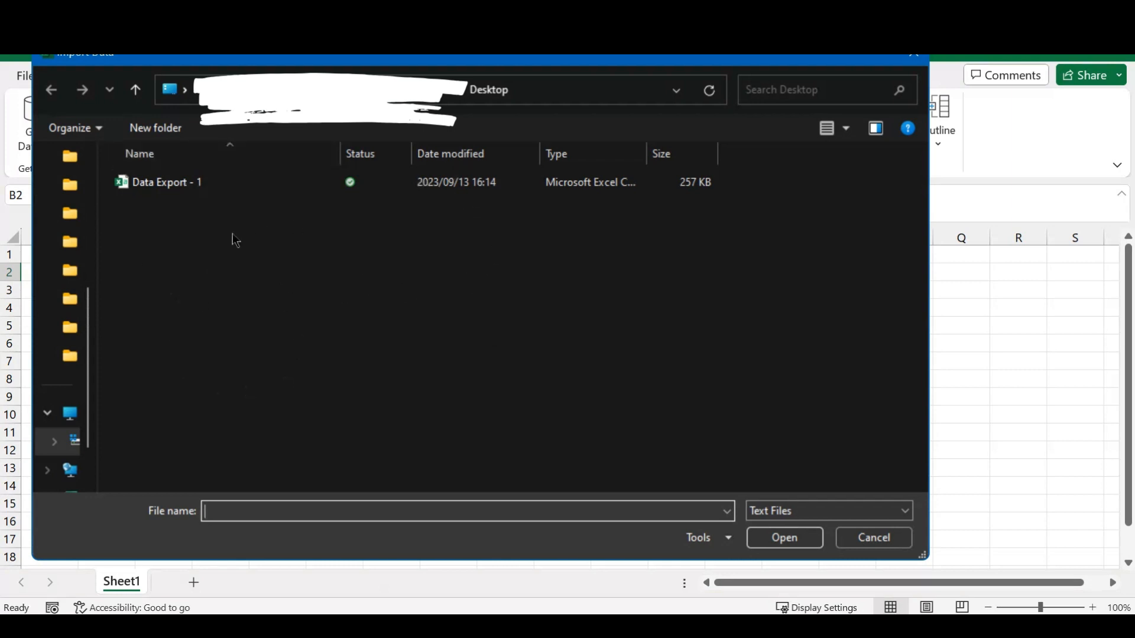
pyautogui.click(197, 188)
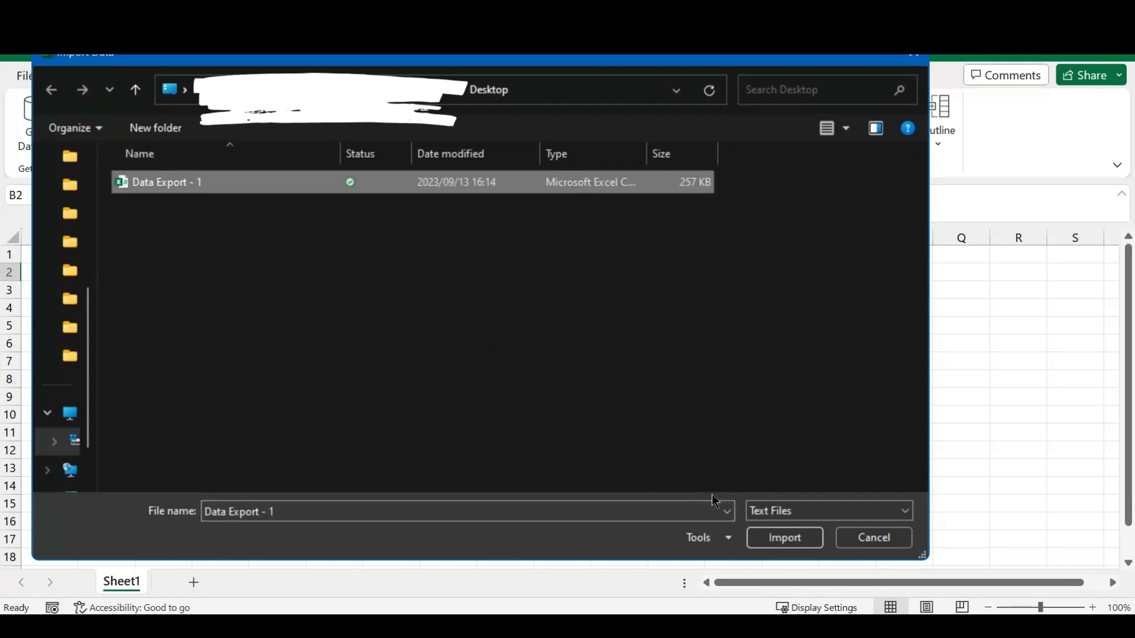
pyautogui.click(792, 539)
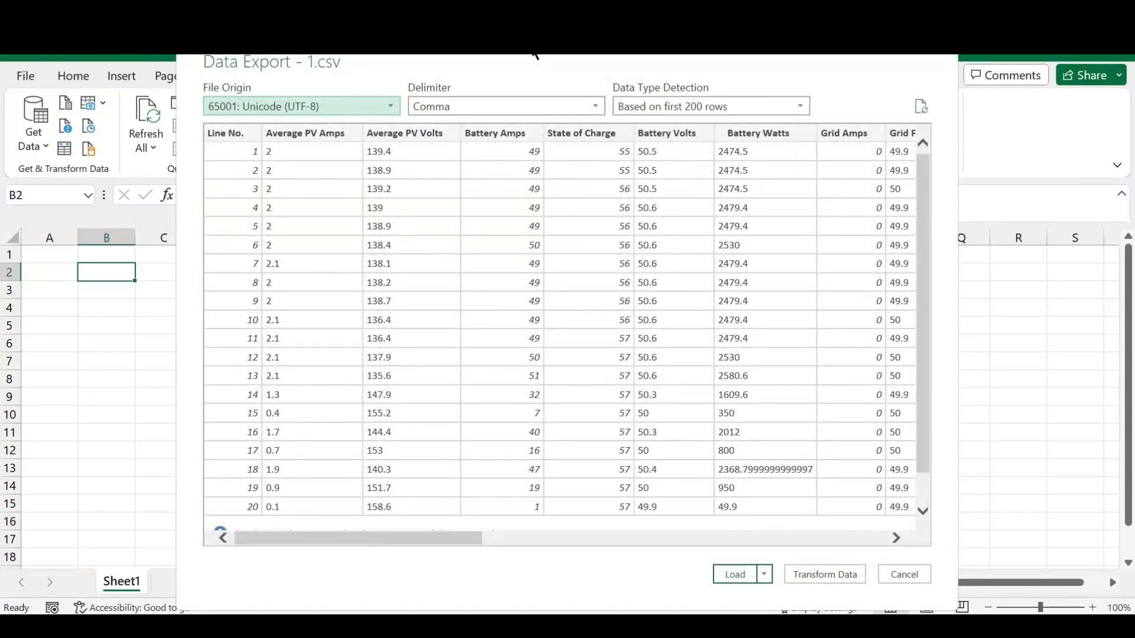
# Check the comma-delimited import preview across its rows and columns, load it into the workbook, and dismiss the queries list
pyautogui.moveTo(526, 54); pyautogui.dragTo(531, 86)
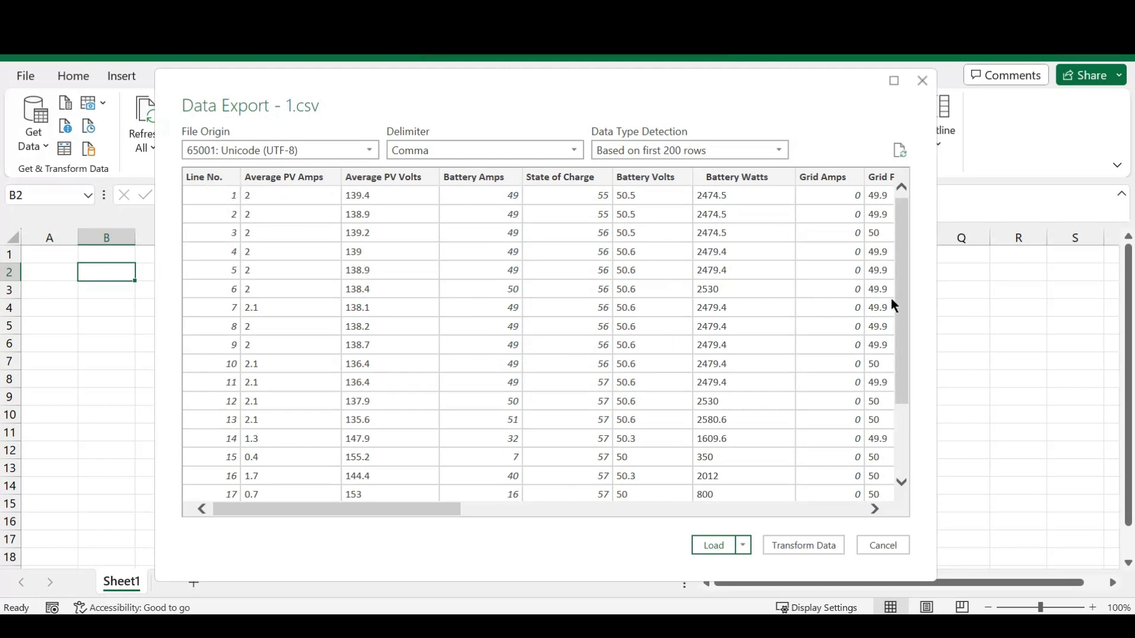
pyautogui.moveTo(901, 289); pyautogui.dragTo(900, 424)
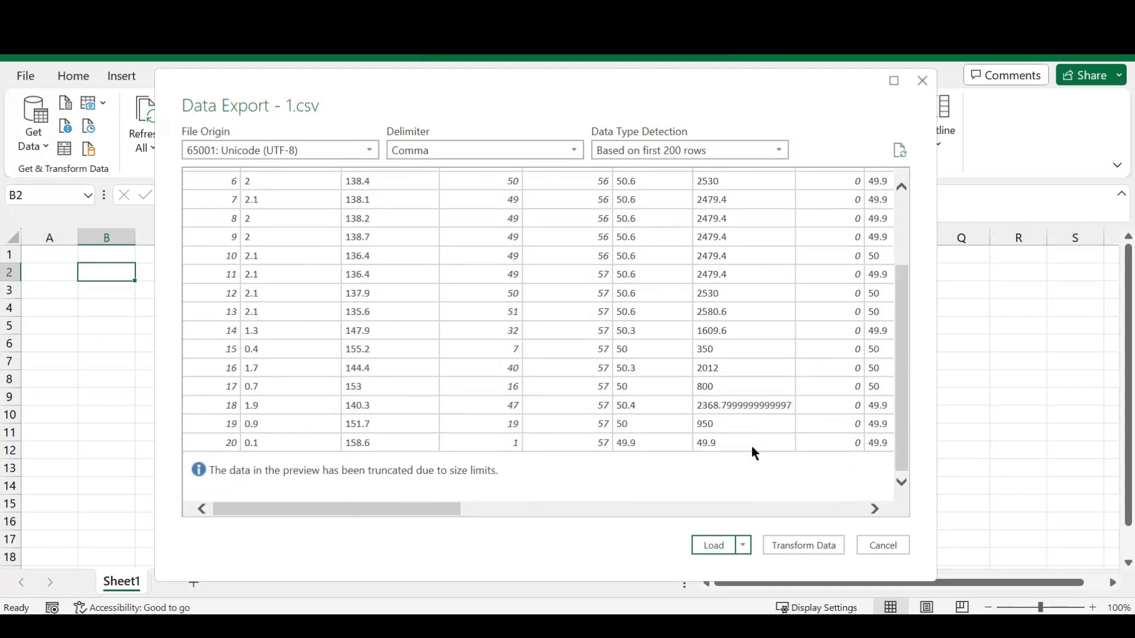
pyautogui.moveTo(906, 379); pyautogui.dragTo(894, 261)
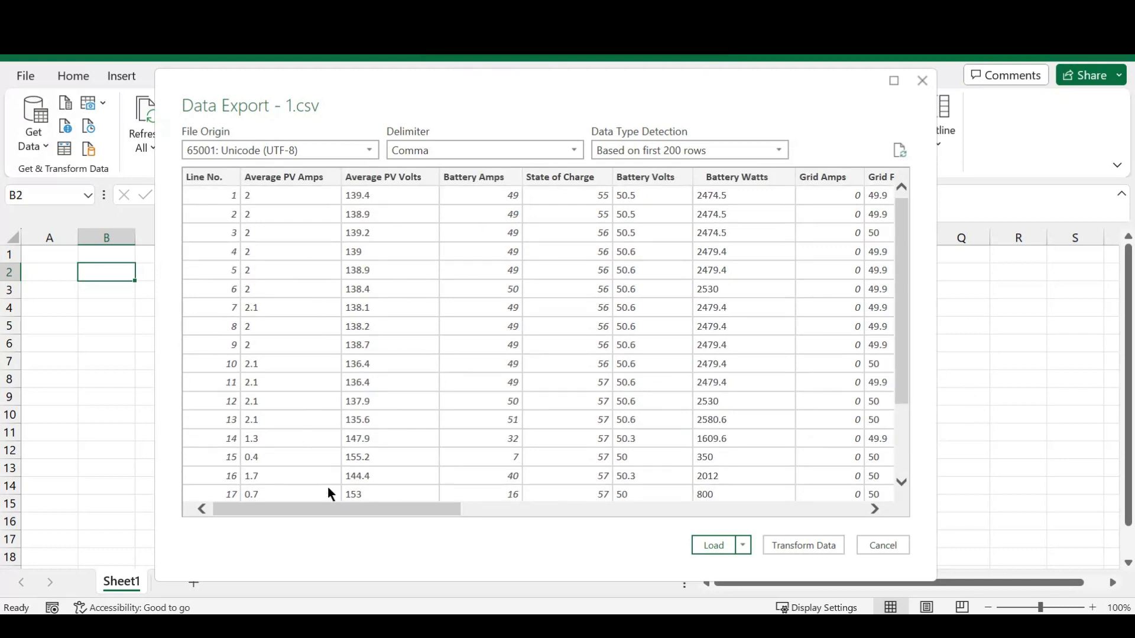
pyautogui.moveTo(329, 509); pyautogui.dragTo(788, 509)
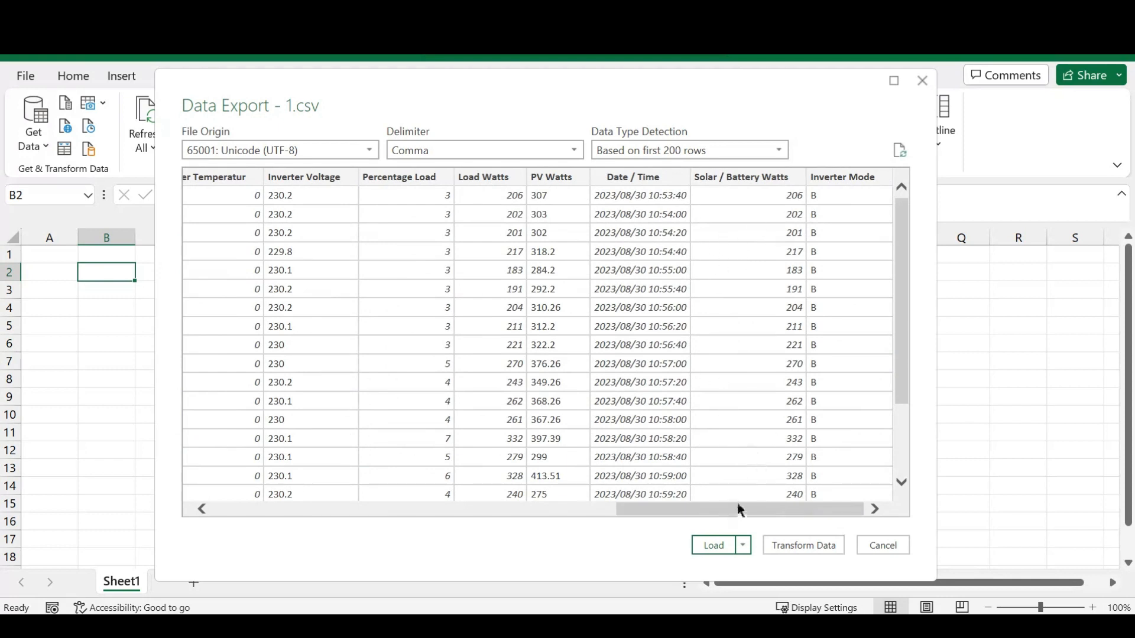
pyautogui.moveTo(740, 511); pyautogui.dragTo(325, 462)
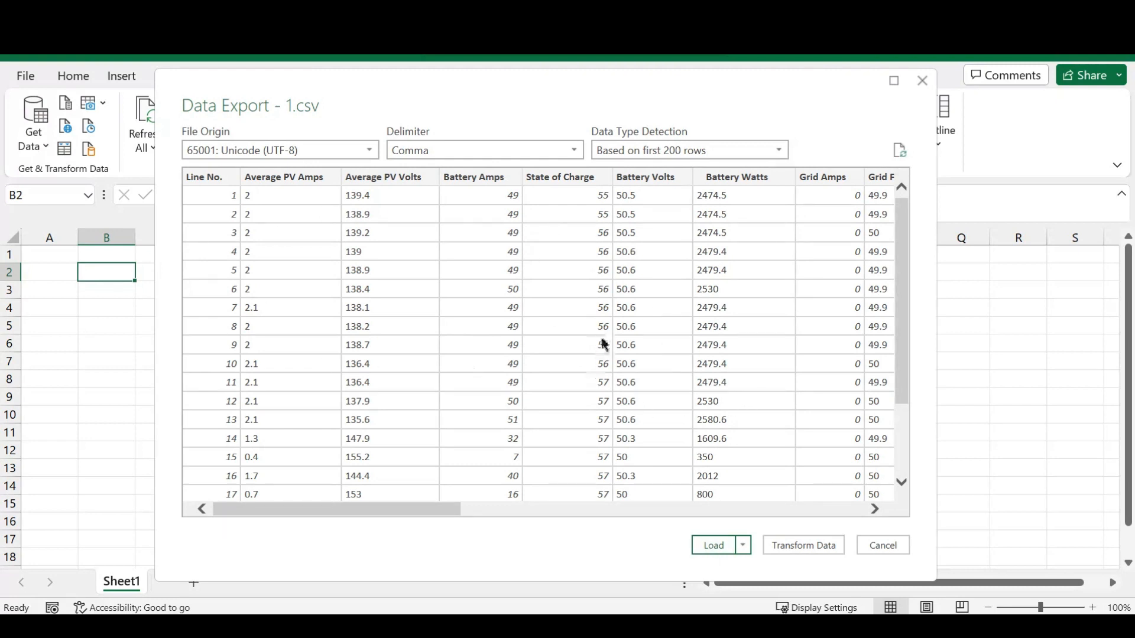
pyautogui.click(715, 544)
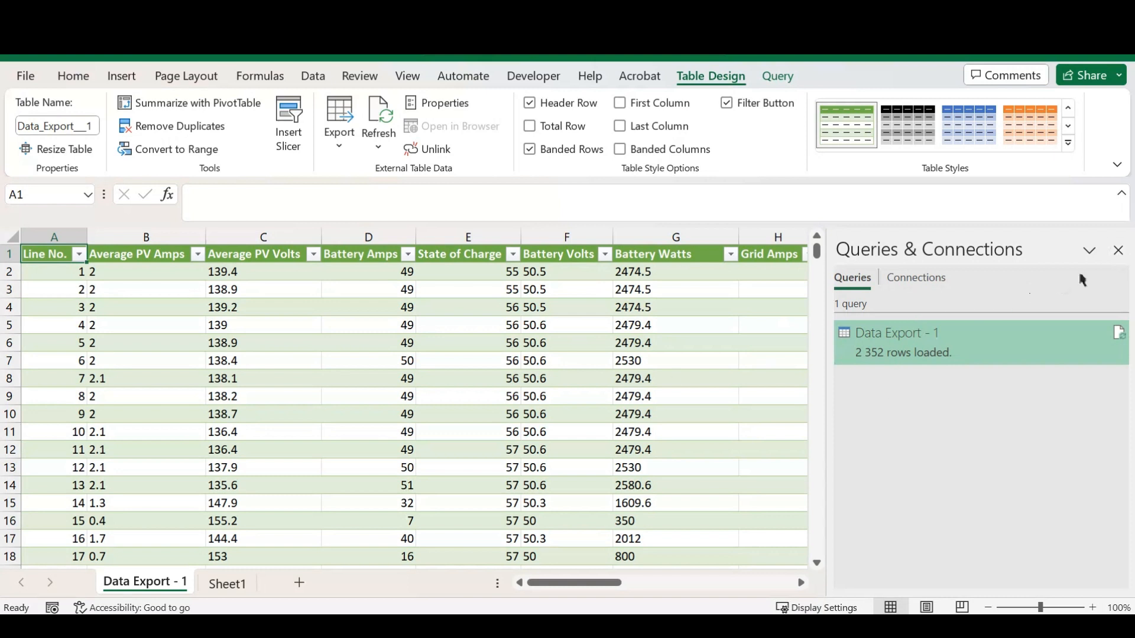
pyautogui.click(1118, 251)
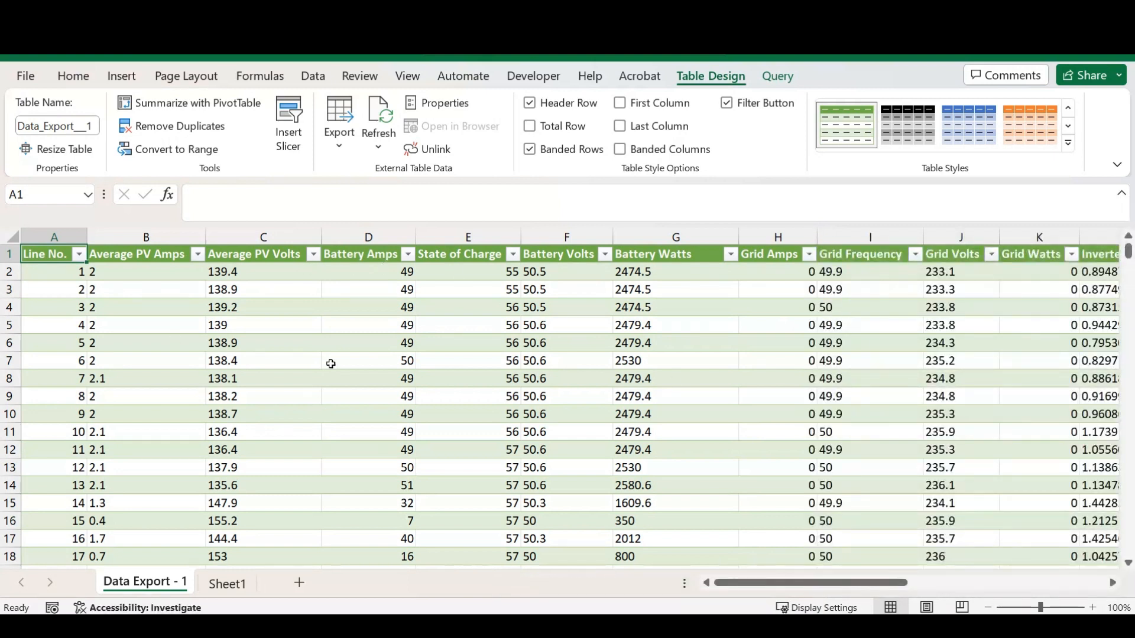
# Examine how the imported table splits the values into columns, including Average PV Volts, Battery Volts and Battery Watts
pyautogui.moveTo(107, 291); pyautogui.dragTo(273, 373)
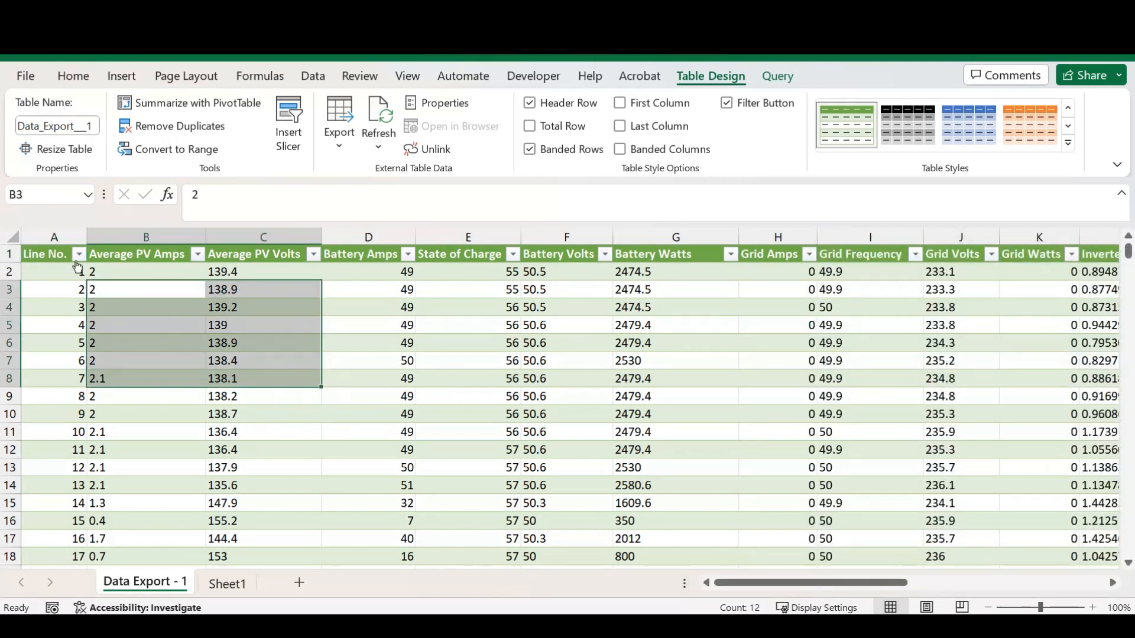
pyautogui.moveTo(51, 272); pyautogui.dragTo(925, 503)
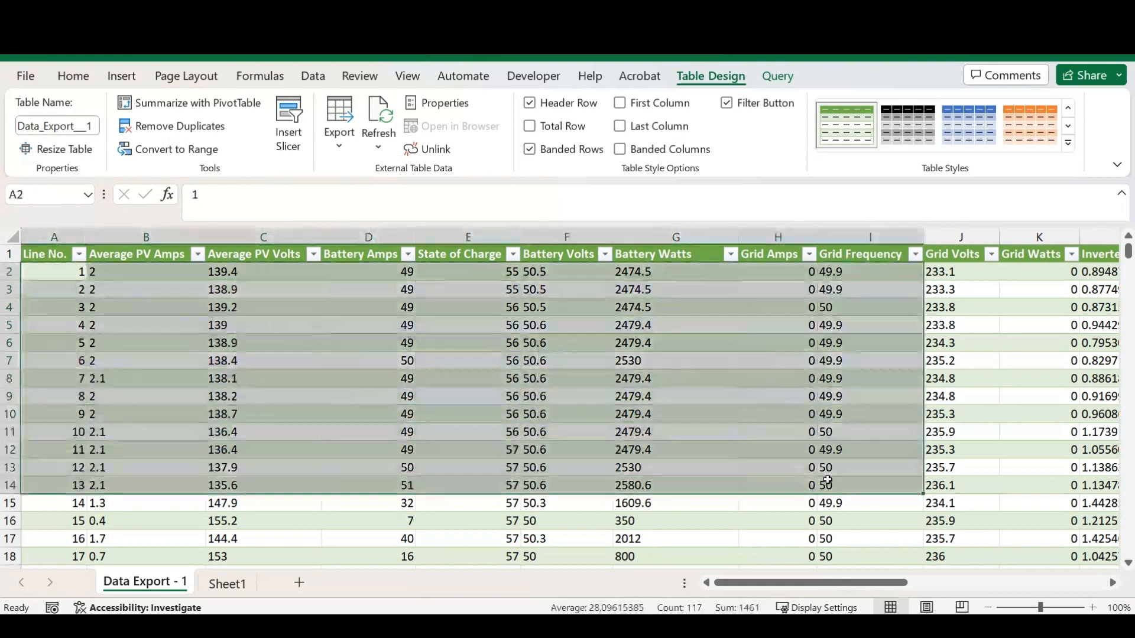
pyautogui.click(467, 343)
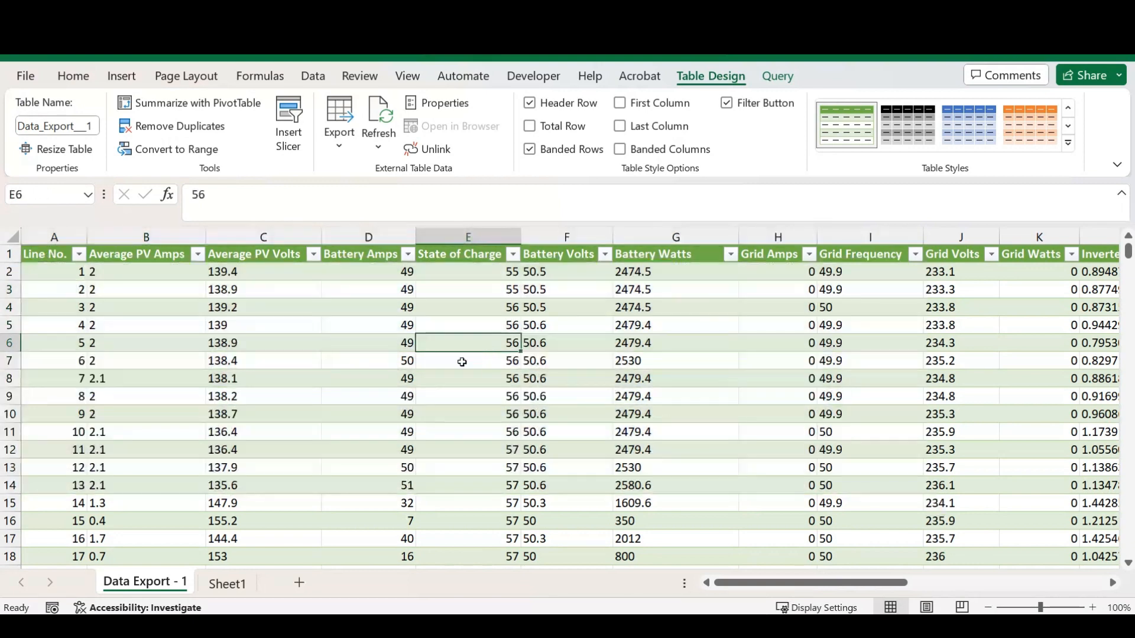
pyautogui.click(70, 277)
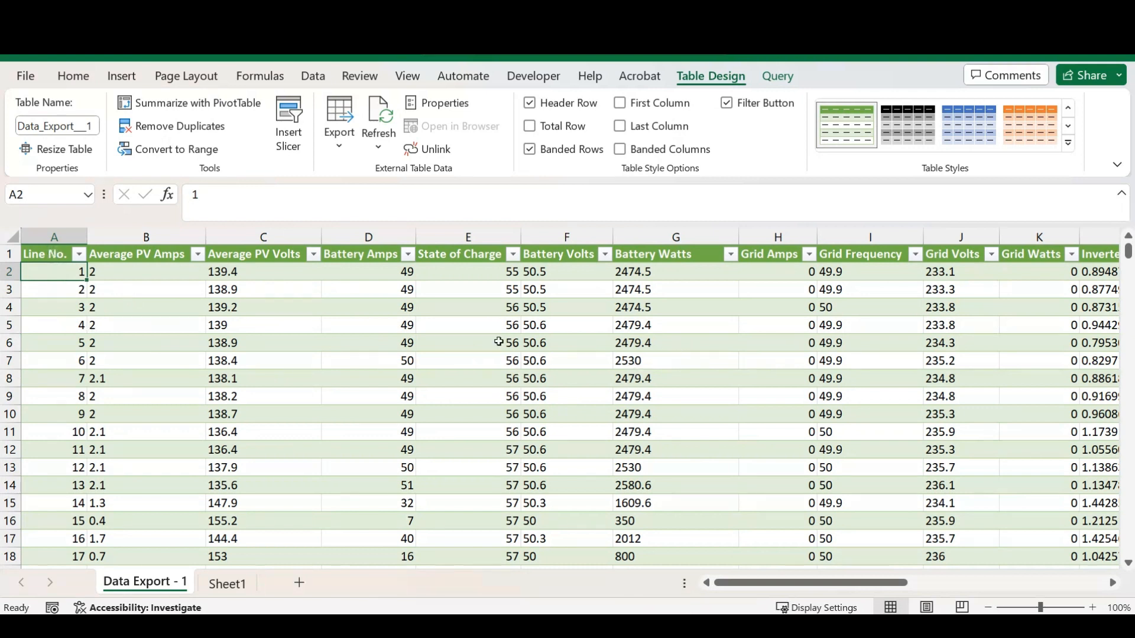
pyautogui.click(172, 314)
pyautogui.click(55, 276)
pyautogui.moveTo(247, 272); pyautogui.dragTo(250, 381)
pyautogui.click(292, 442)
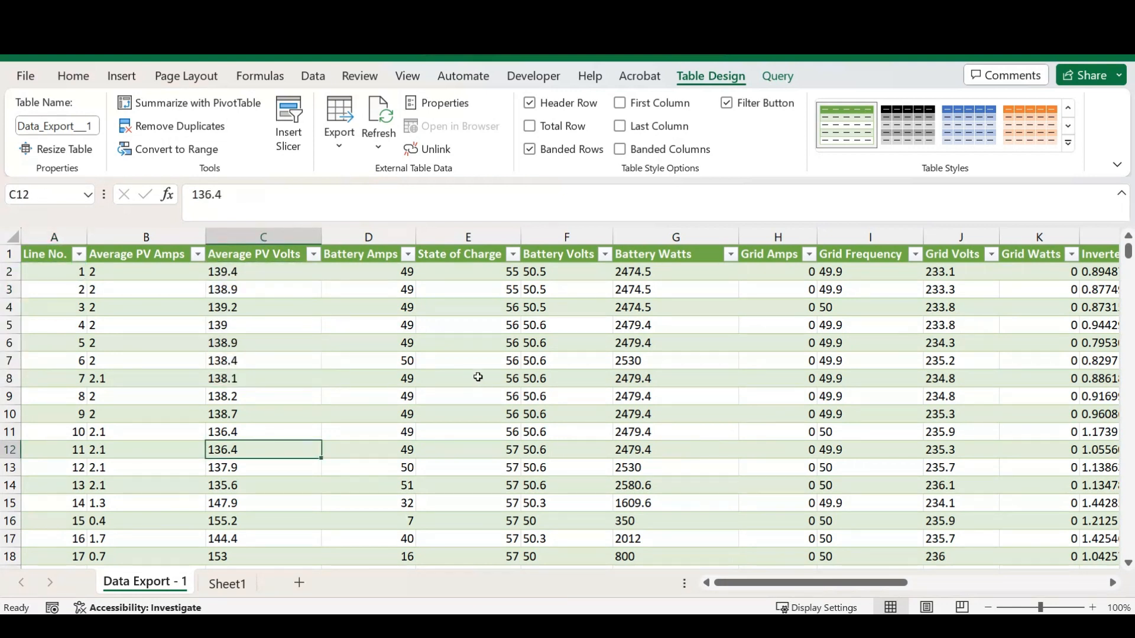
pyautogui.moveTo(544, 290); pyautogui.dragTo(585, 452)
pyautogui.click(650, 360)
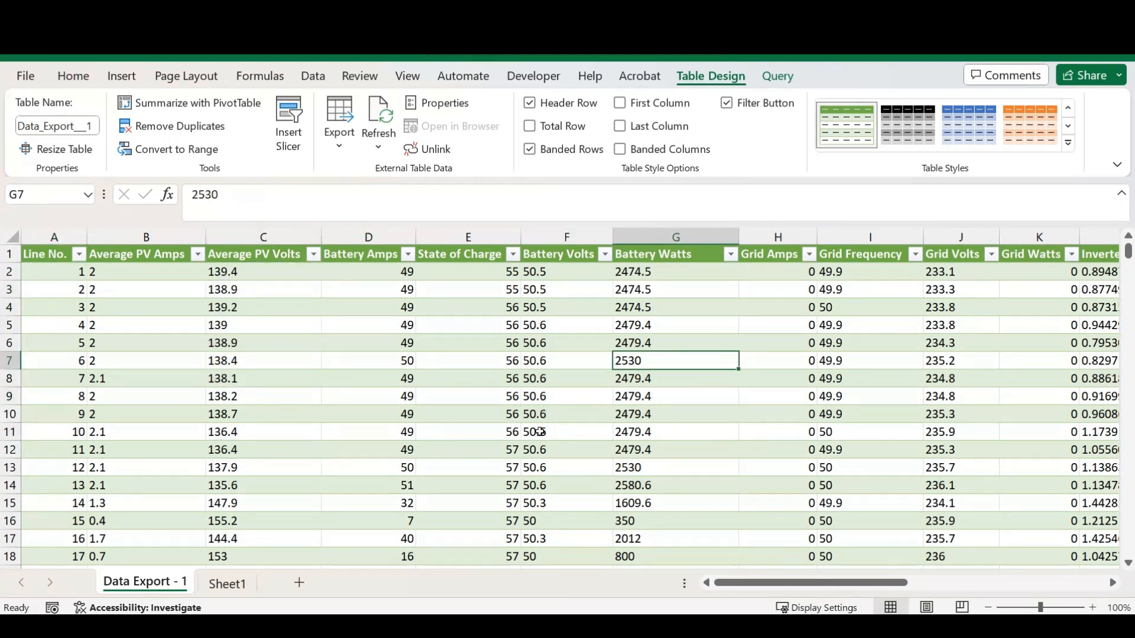
pyautogui.moveTo(646, 296); pyautogui.dragTo(638, 342)
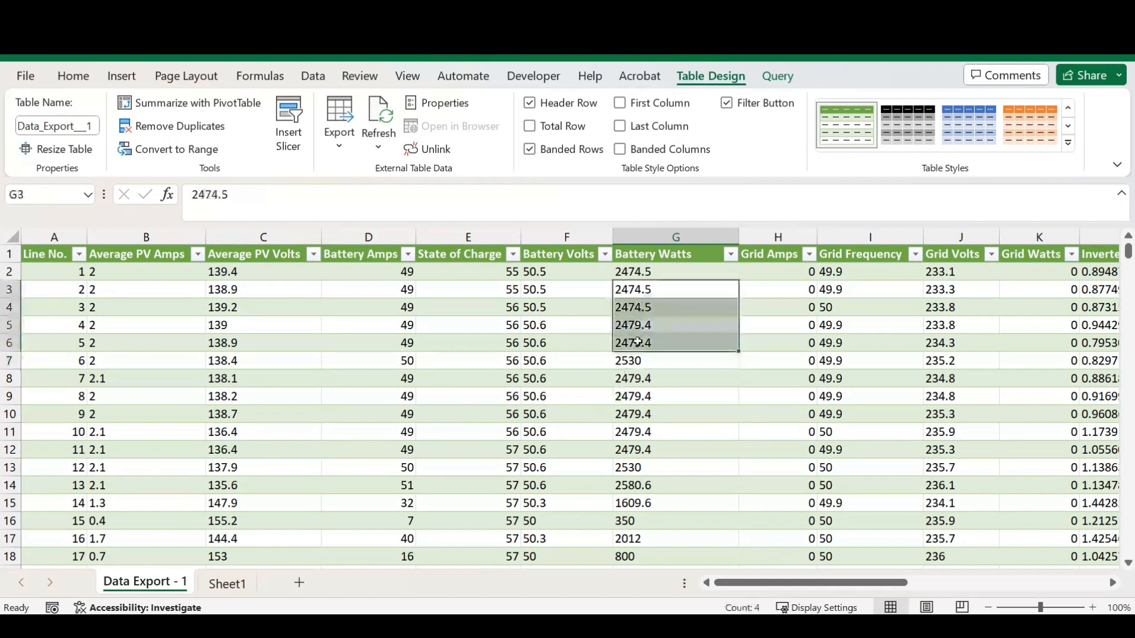
pyautogui.click(250, 273)
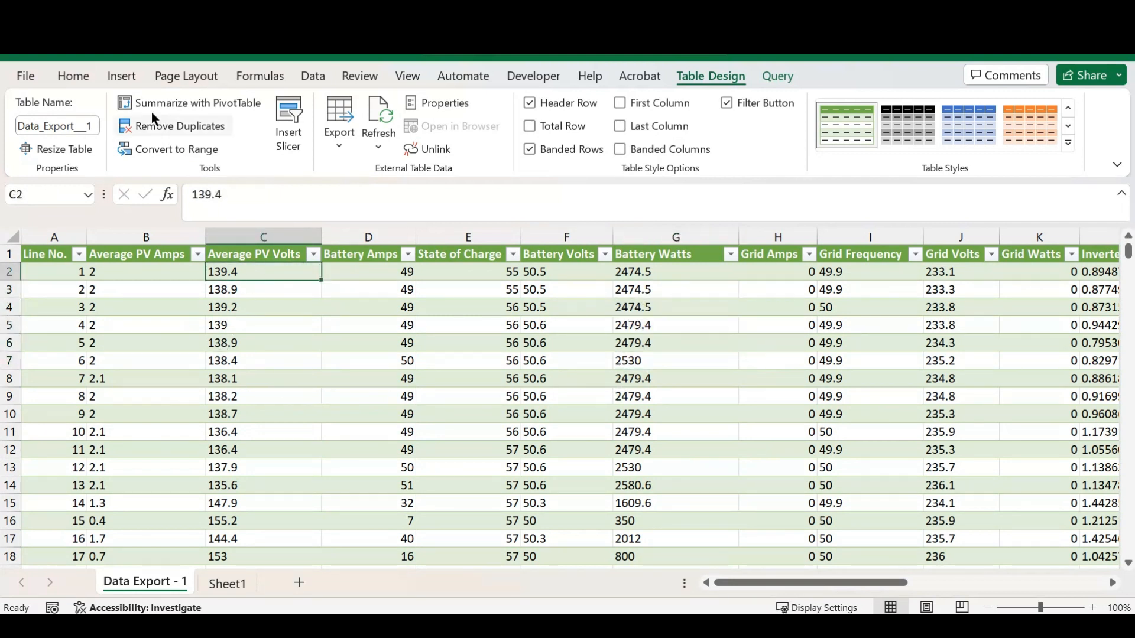
# Replace every "." with "," throughout the imported sheet, with case matching enabled
pyautogui.click(73, 76)
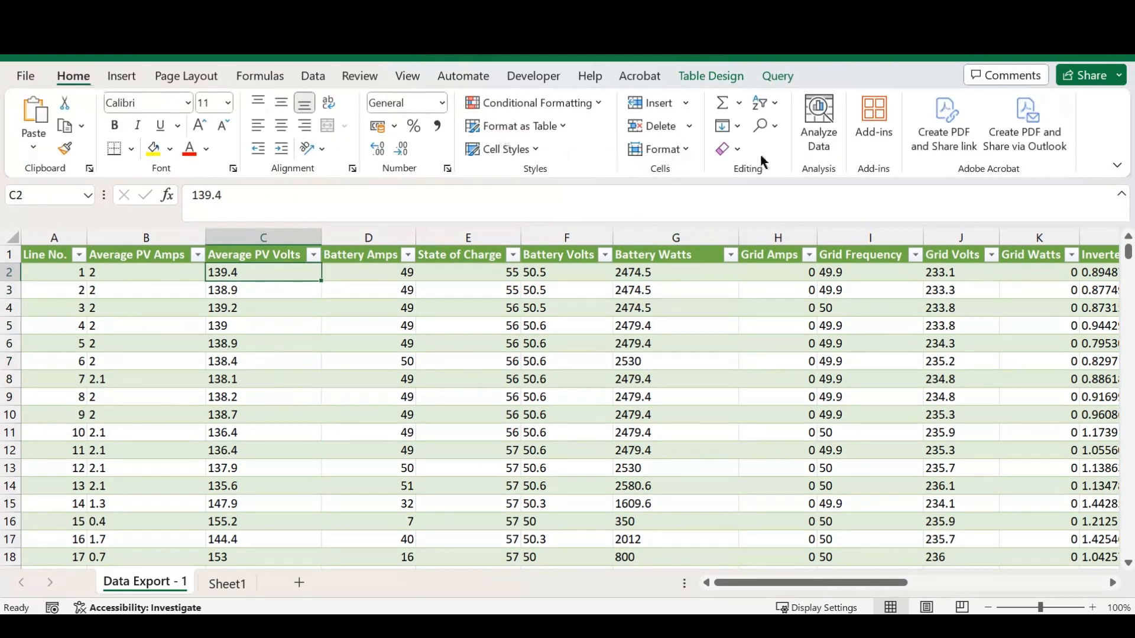
pyautogui.click(773, 126)
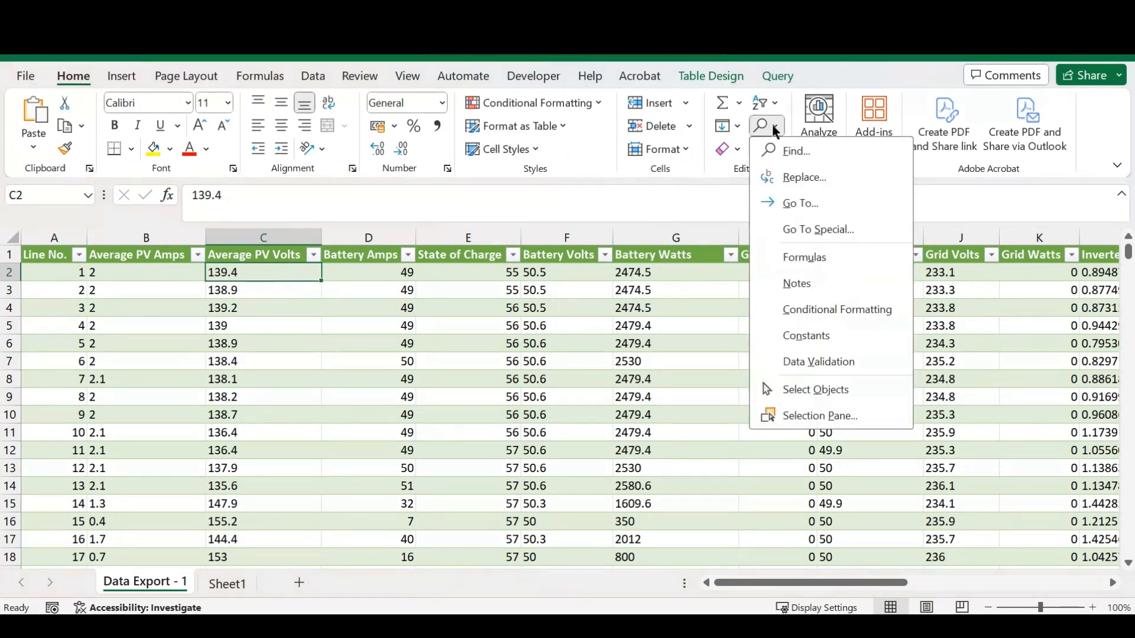
pyautogui.click(570, 322)
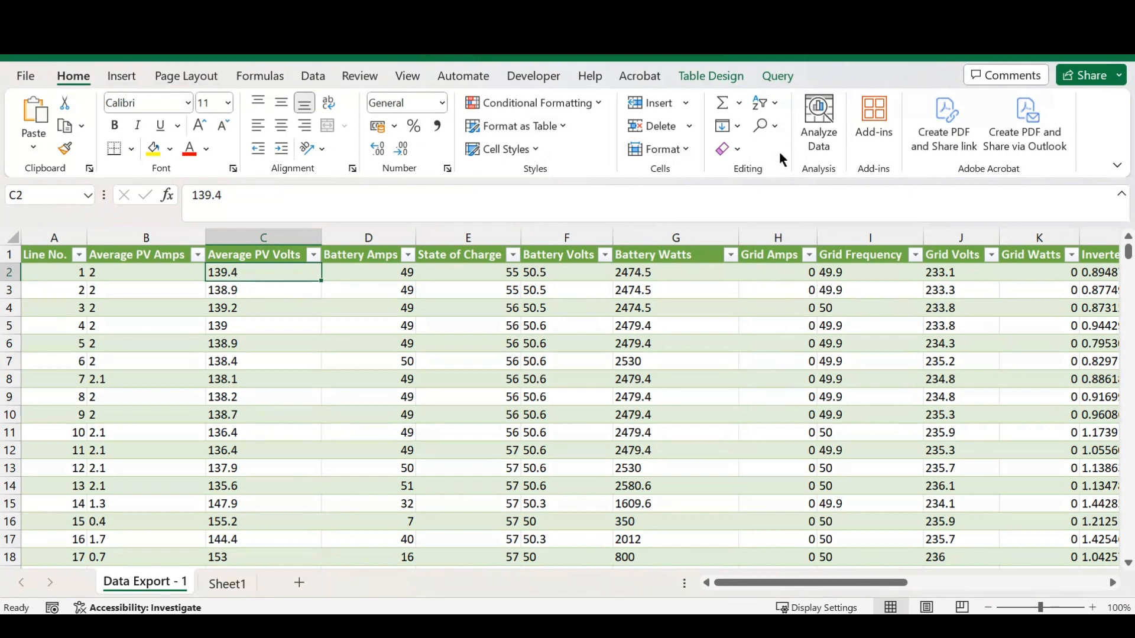
pyautogui.click(774, 126)
pyautogui.click(809, 178)
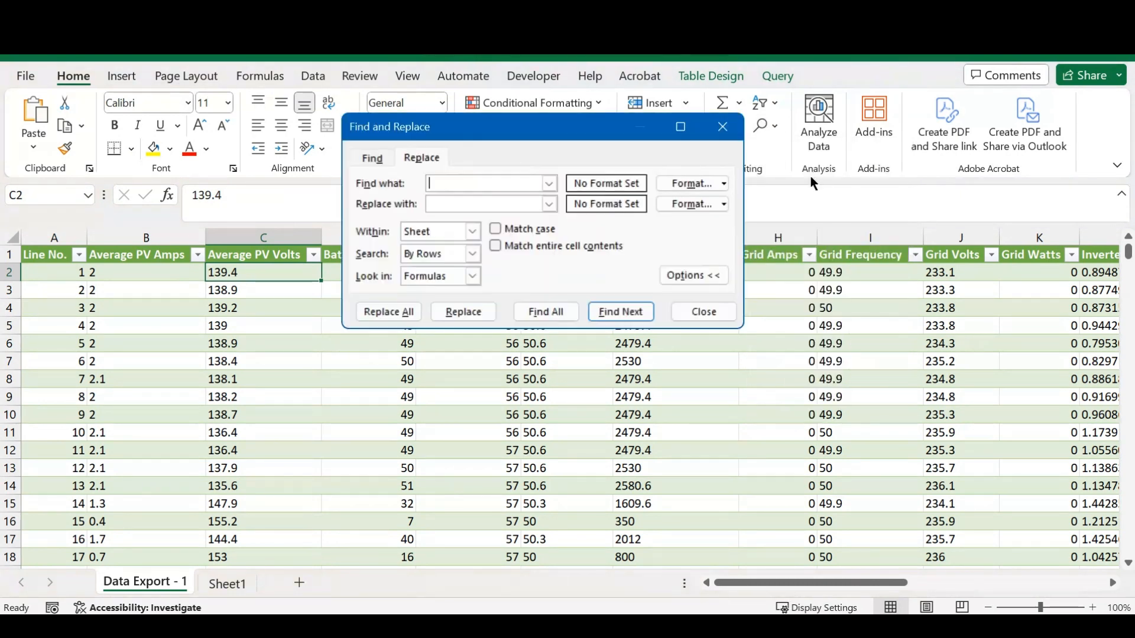
pyautogui.moveTo(550, 133); pyautogui.dragTo(688, 160)
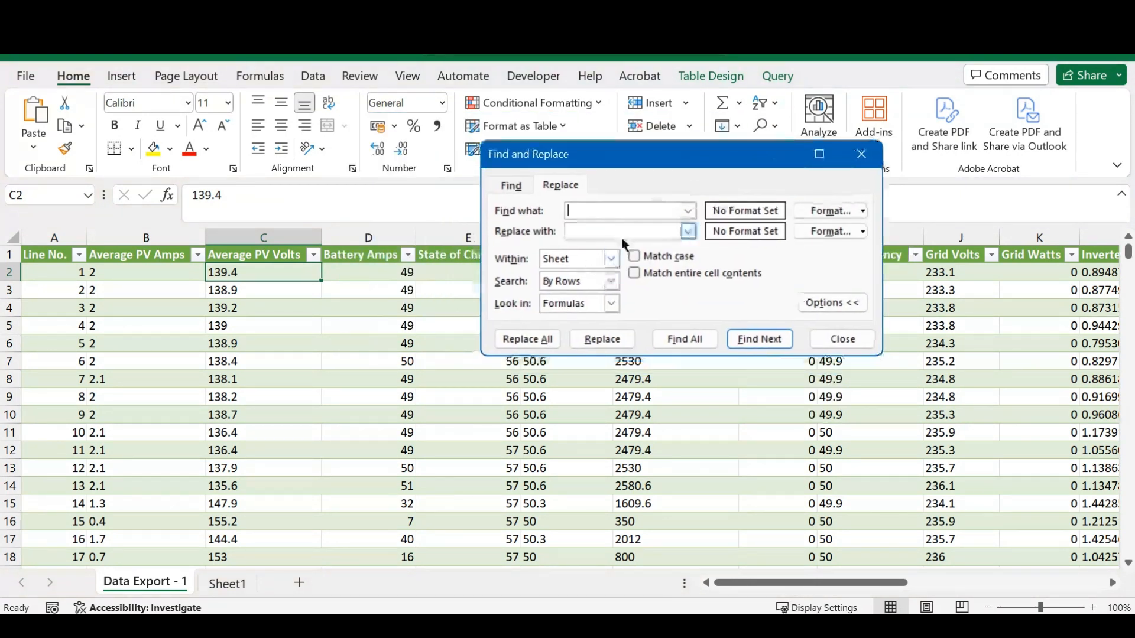
pyautogui.write('.')
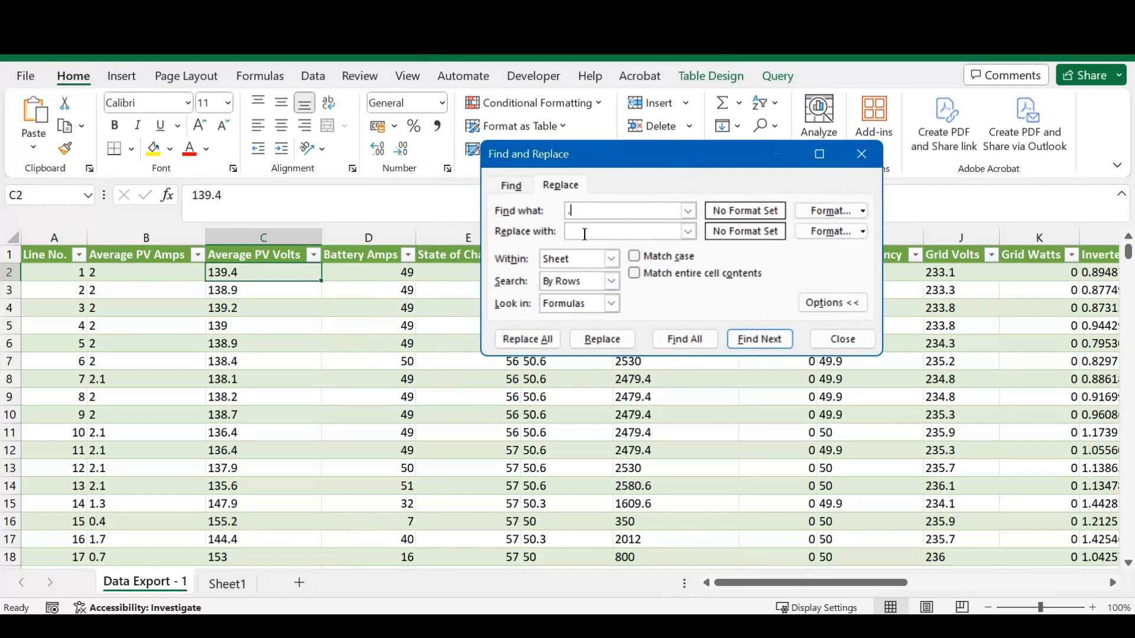
pyautogui.click(584, 234)
pyautogui.write(',')
pyautogui.click(633, 257)
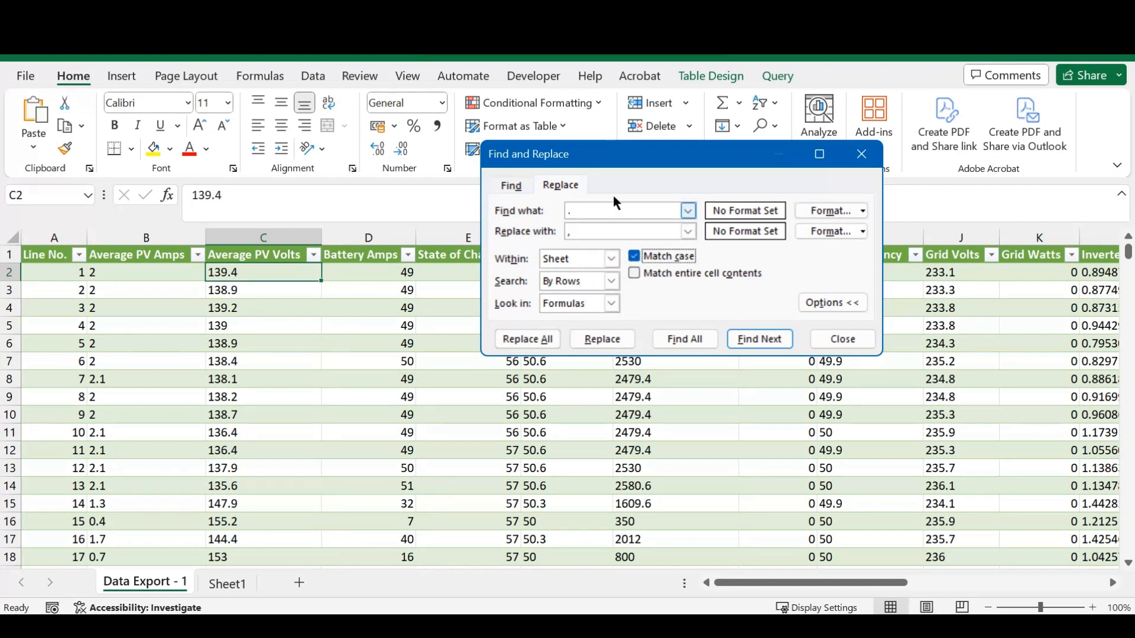
pyautogui.click(530, 336)
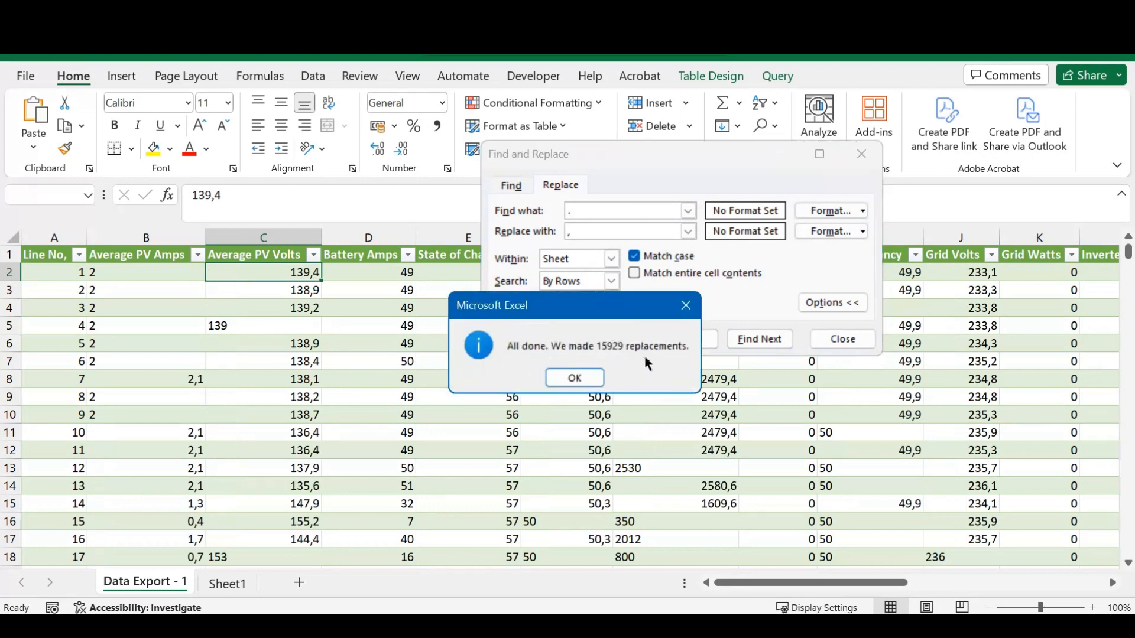
# Close the finished replacement dialog and examine the comma decimals in the Average PV Volts, Battery Volts and Battery Watts columns
pyautogui.click(590, 376)
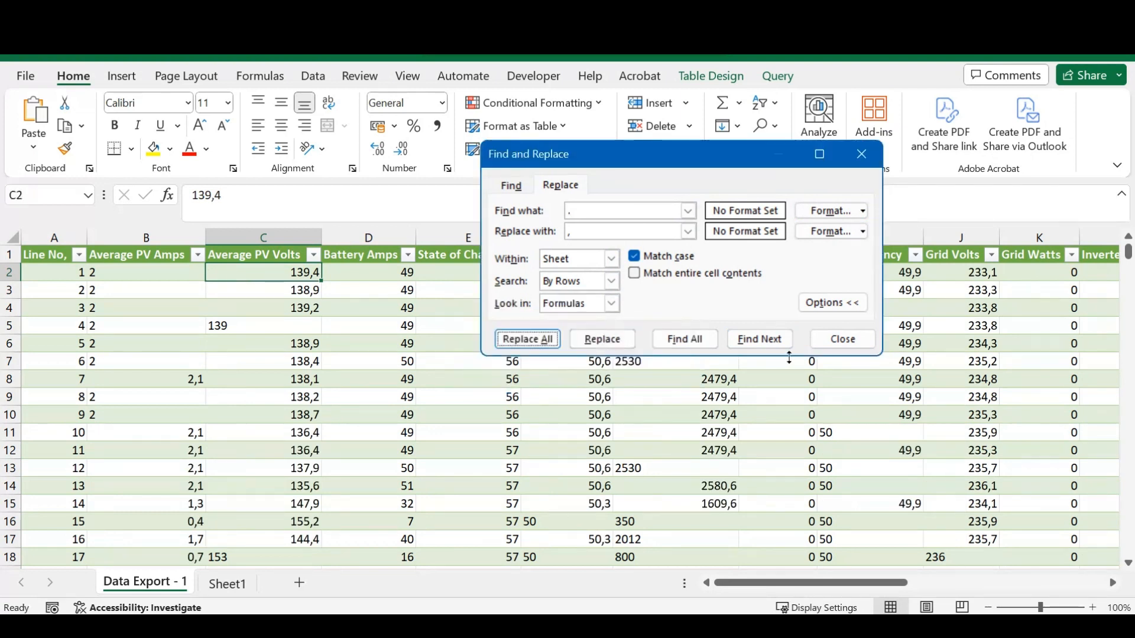
pyautogui.click(839, 338)
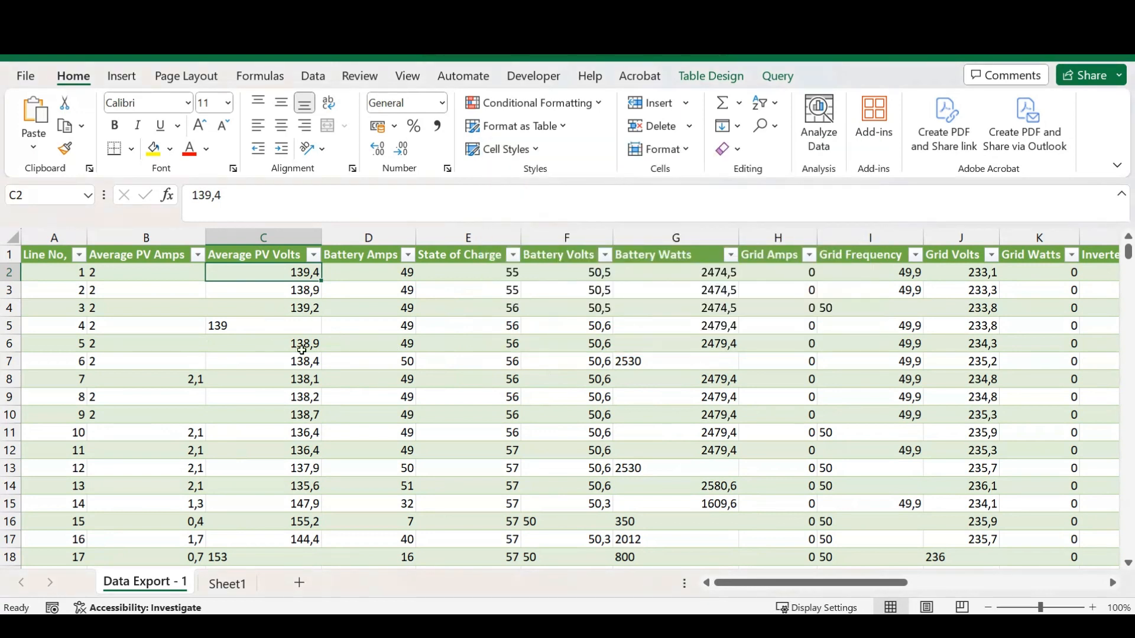
pyautogui.moveTo(300, 347); pyautogui.dragTo(254, 474)
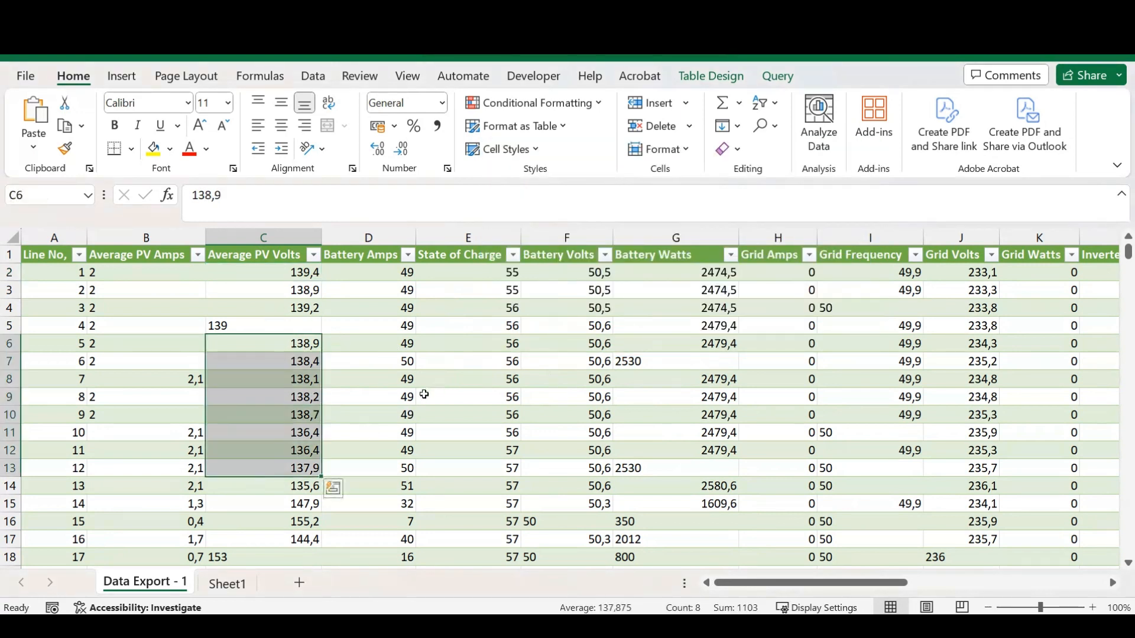
pyautogui.click(484, 364)
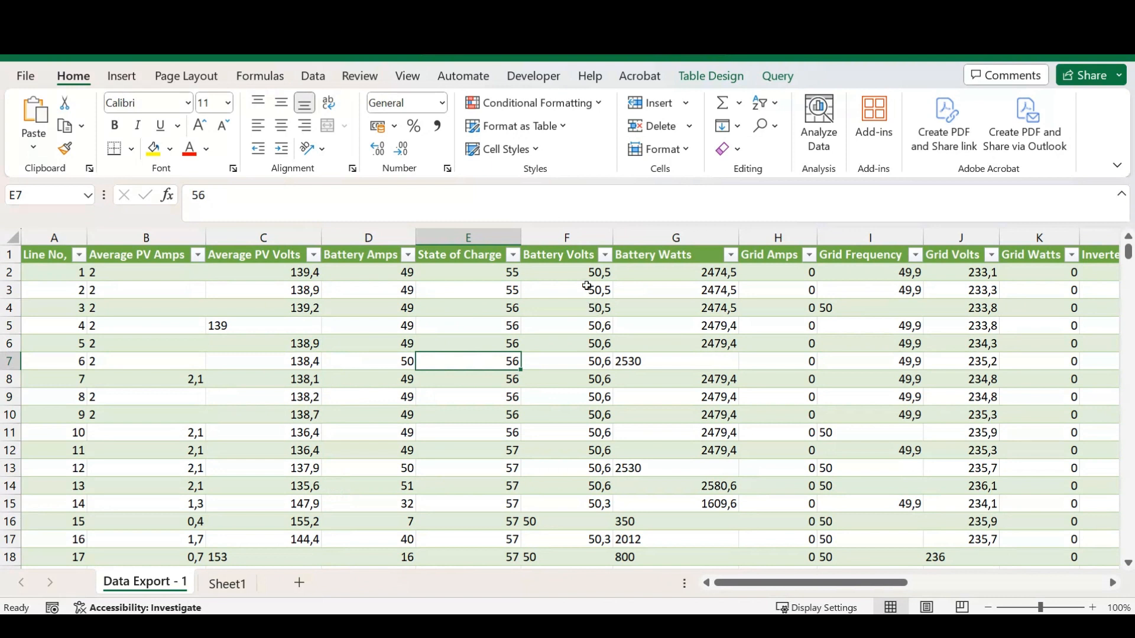
pyautogui.moveTo(587, 280); pyautogui.dragTo(558, 473)
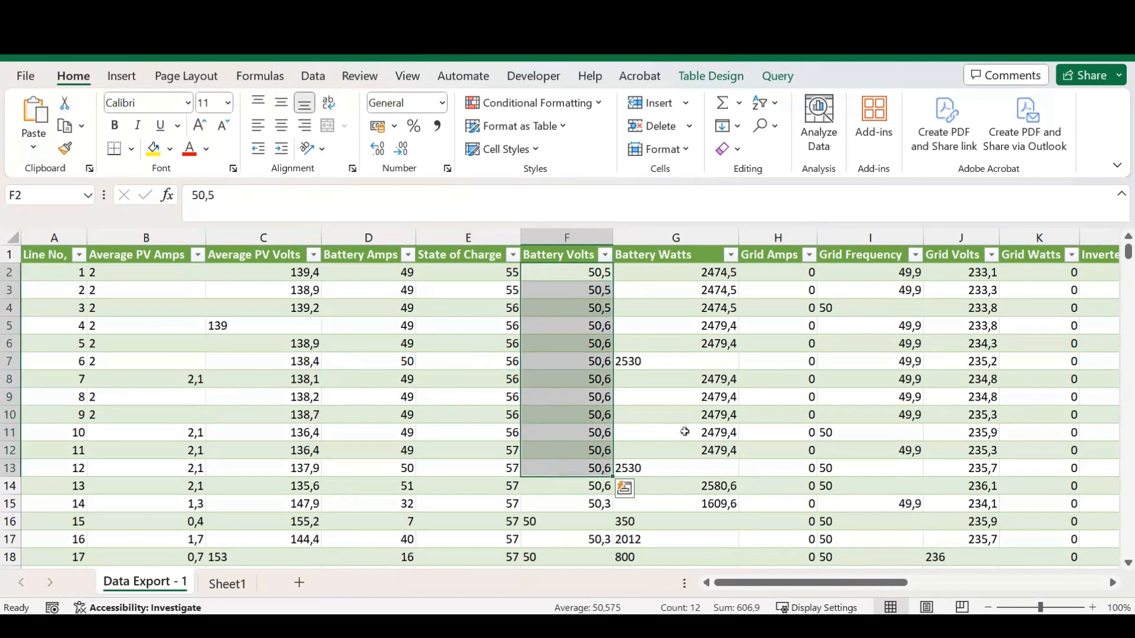
pyautogui.moveTo(714, 302); pyautogui.dragTo(730, 417)
pyautogui.click(913, 359)
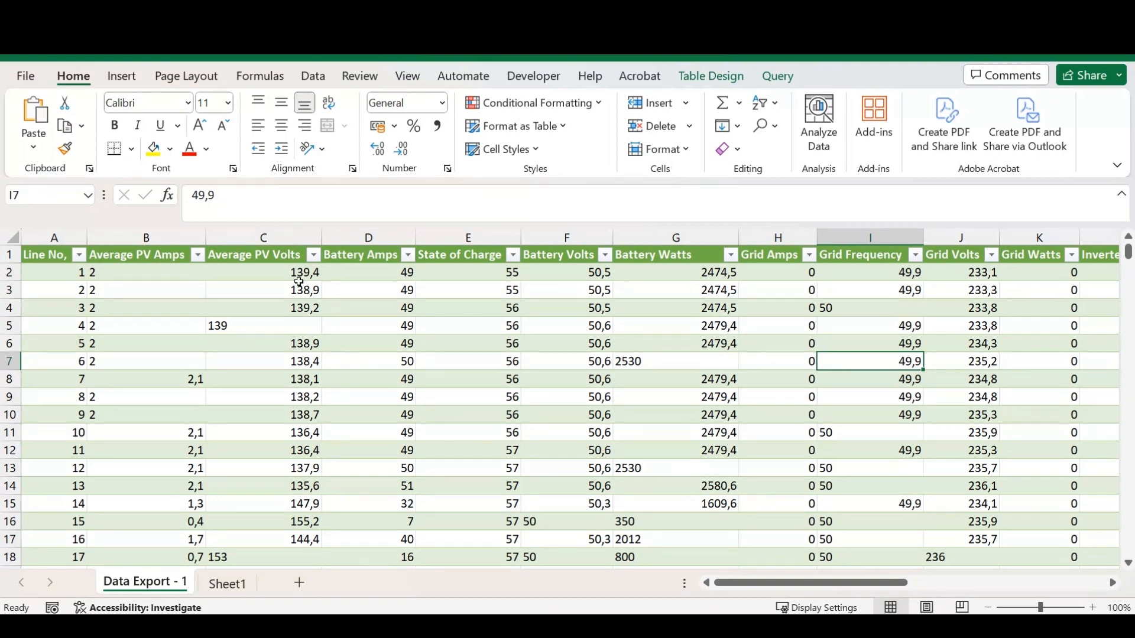
pyautogui.moveTo(297, 270); pyautogui.dragTo(279, 468)
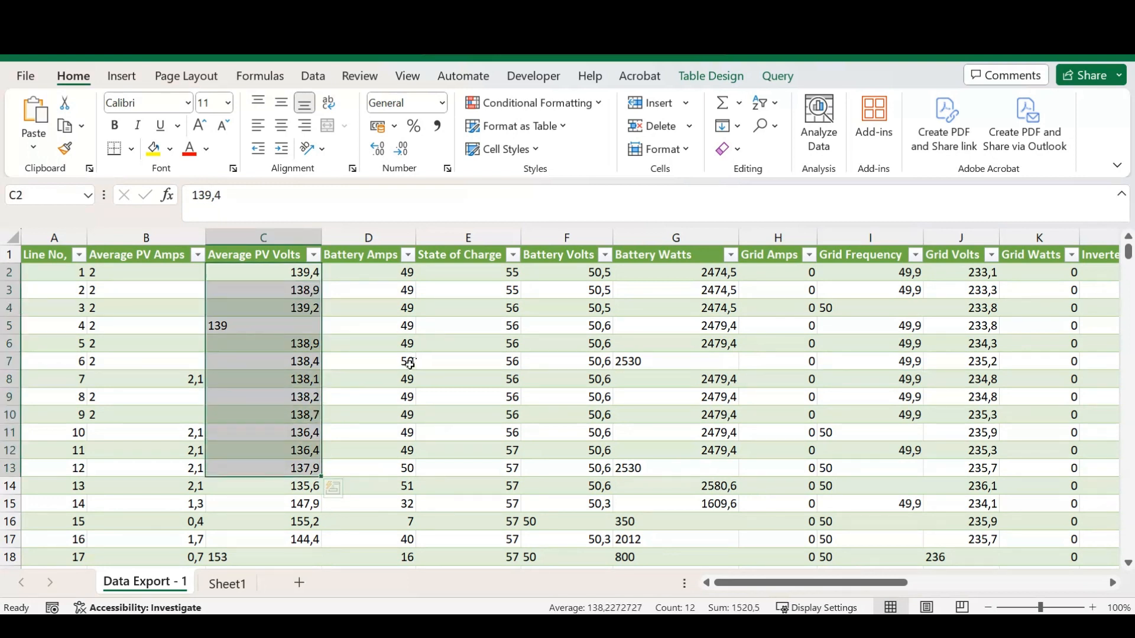
pyautogui.moveTo(712, 290); pyautogui.dragTo(712, 486)
pyautogui.click(471, 382)
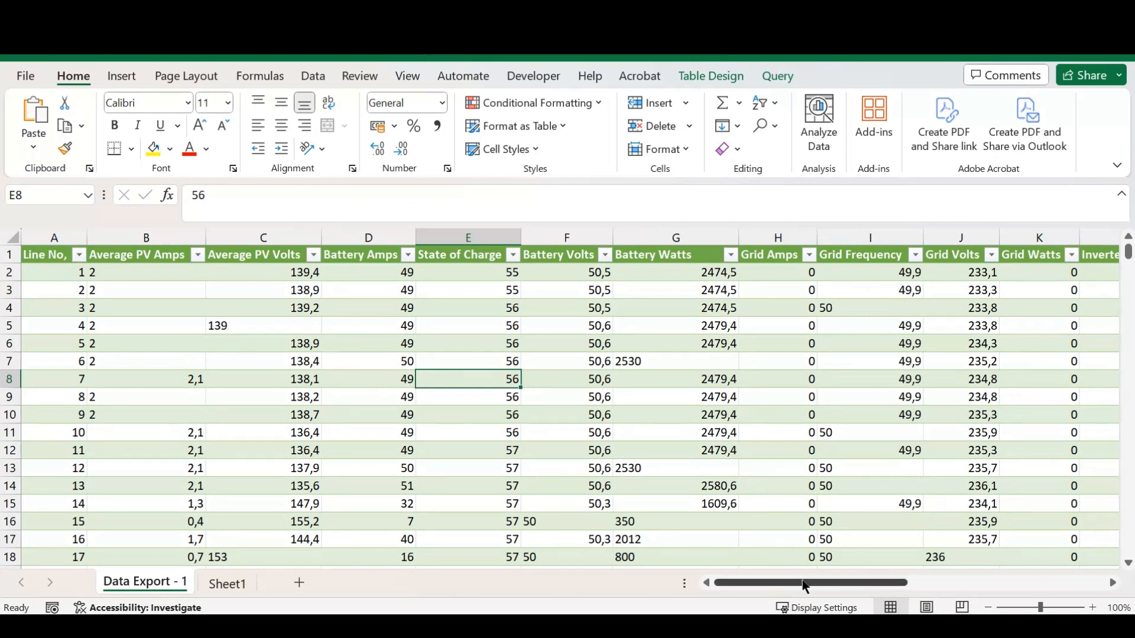
pyautogui.moveTo(811, 578); pyautogui.dragTo(767, 580)
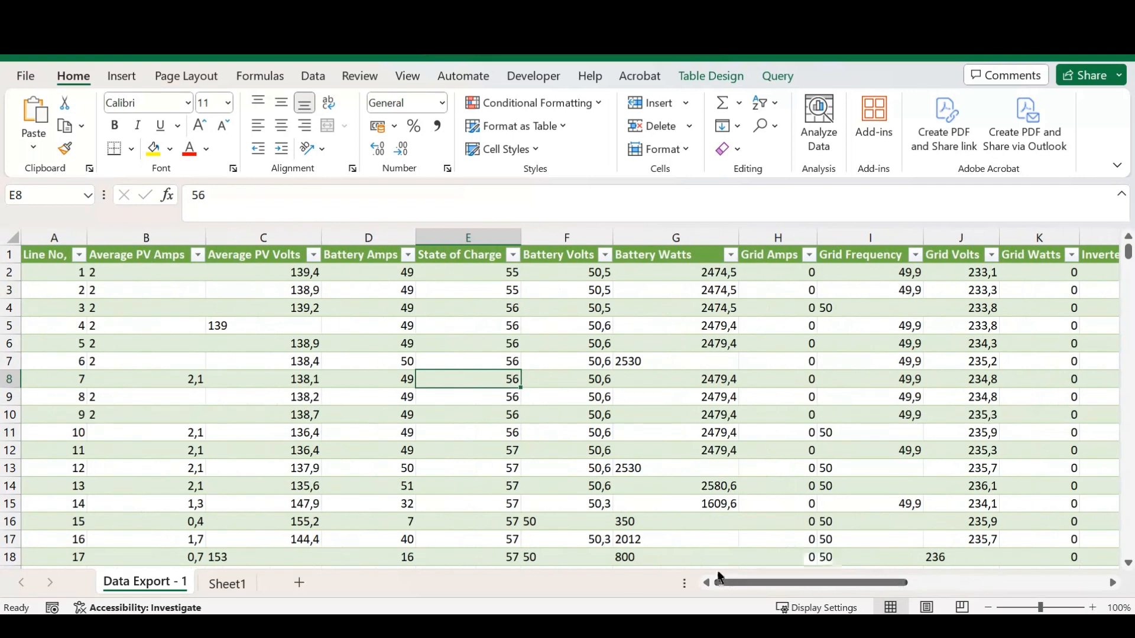